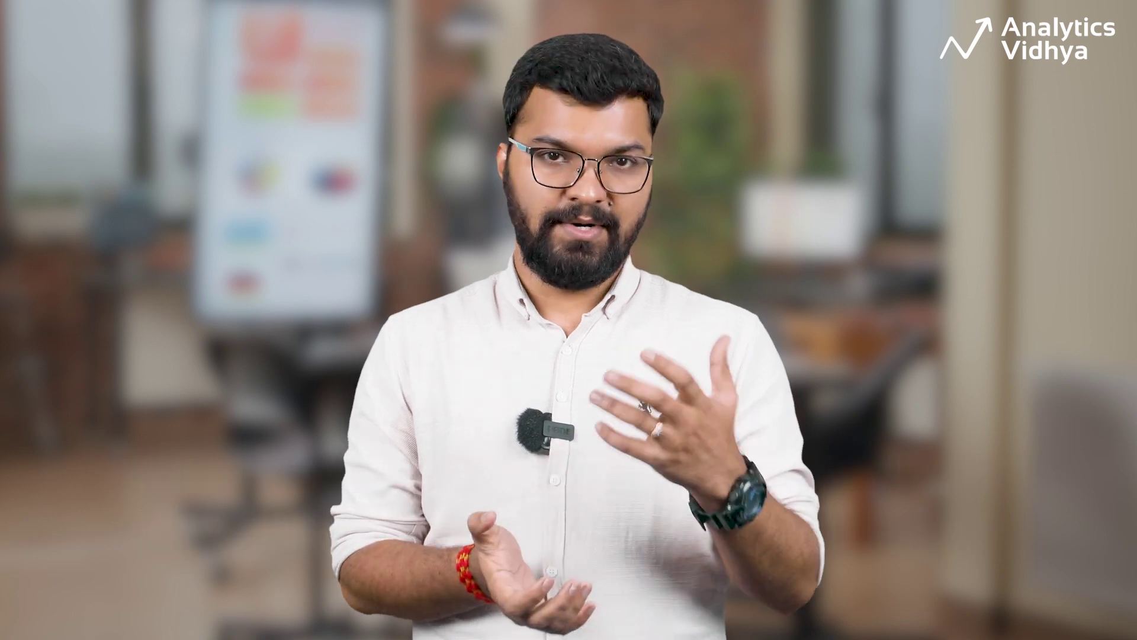
- Finish typing 'The sky' into the new GPT-3.5 chat's message box
type("y is")
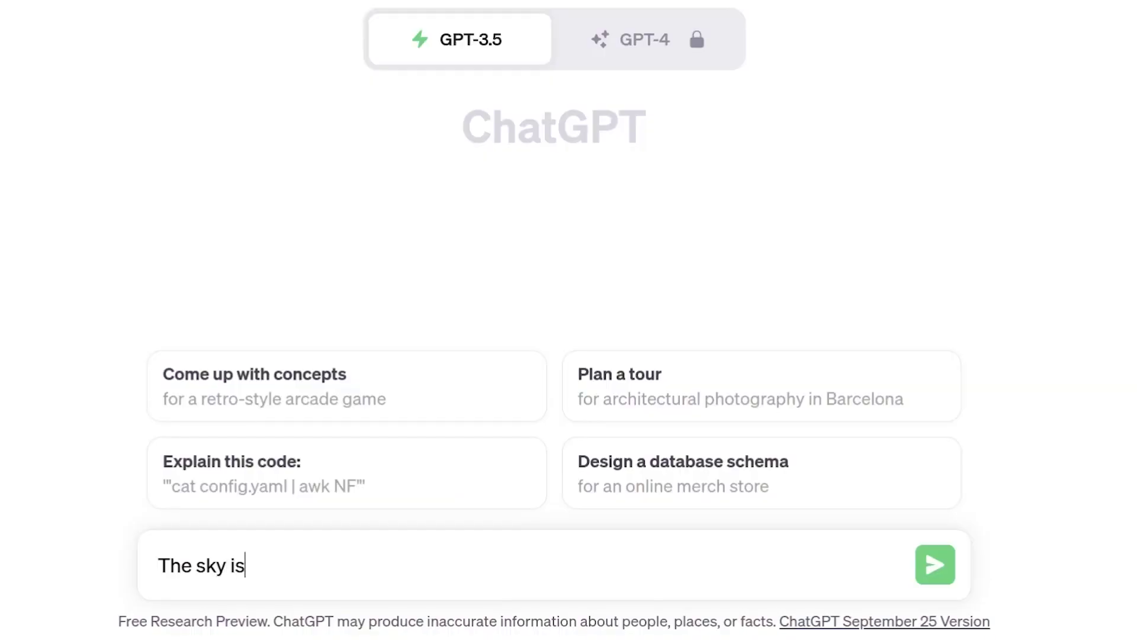
- Send the unfinished prompt 'The sky is' and review the description of the sky
key("Return")
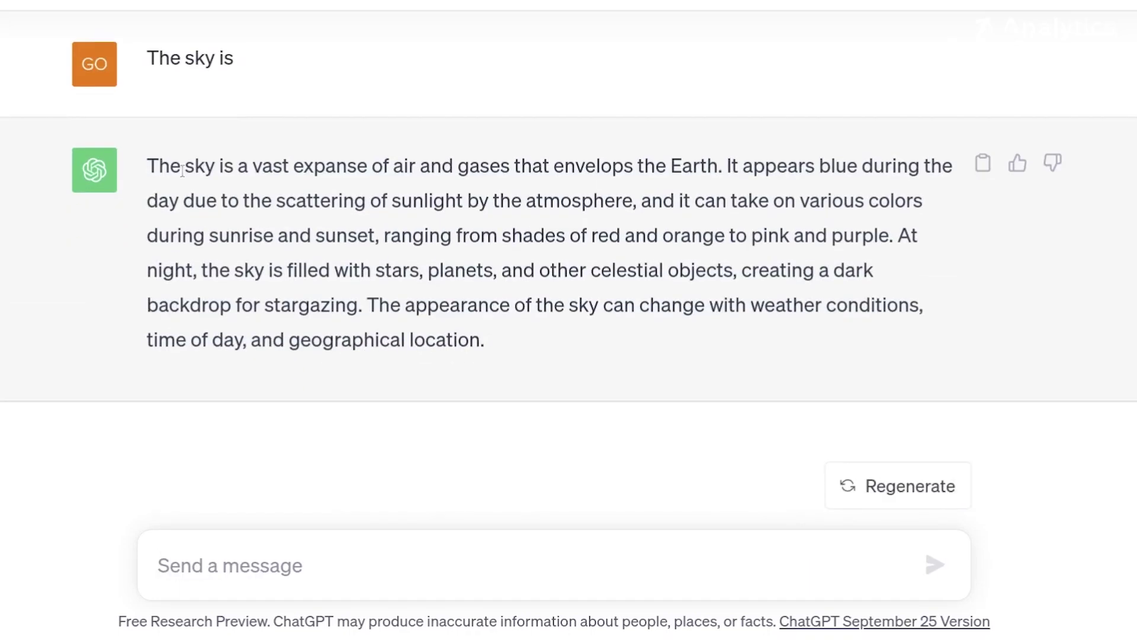
left_click_drag(177, 170, 479, 330)
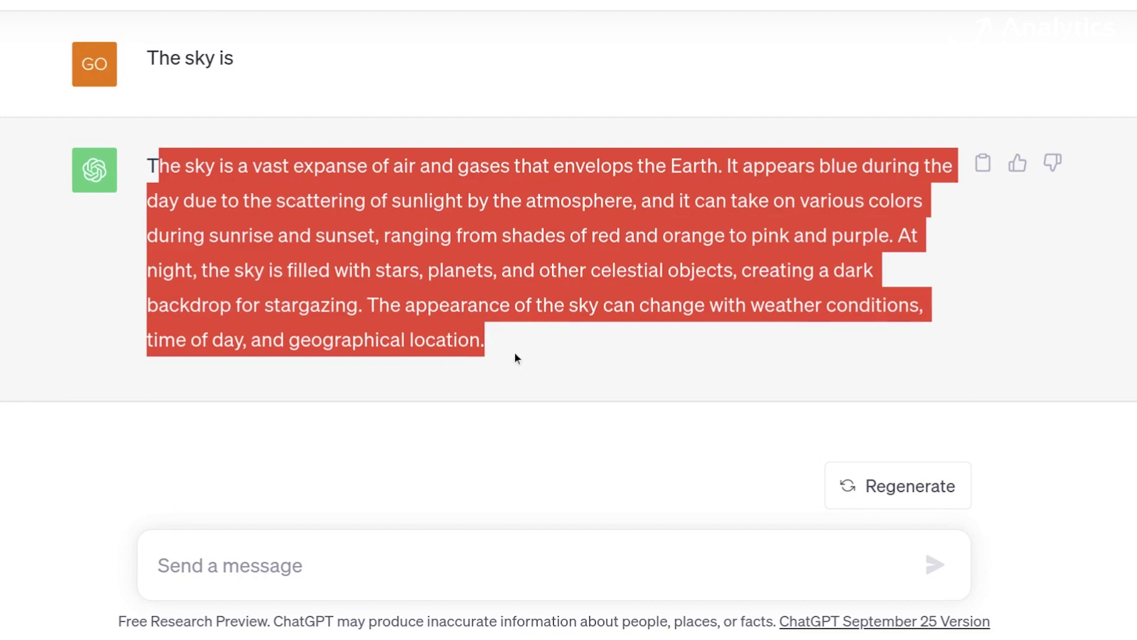
left_click(515, 355)
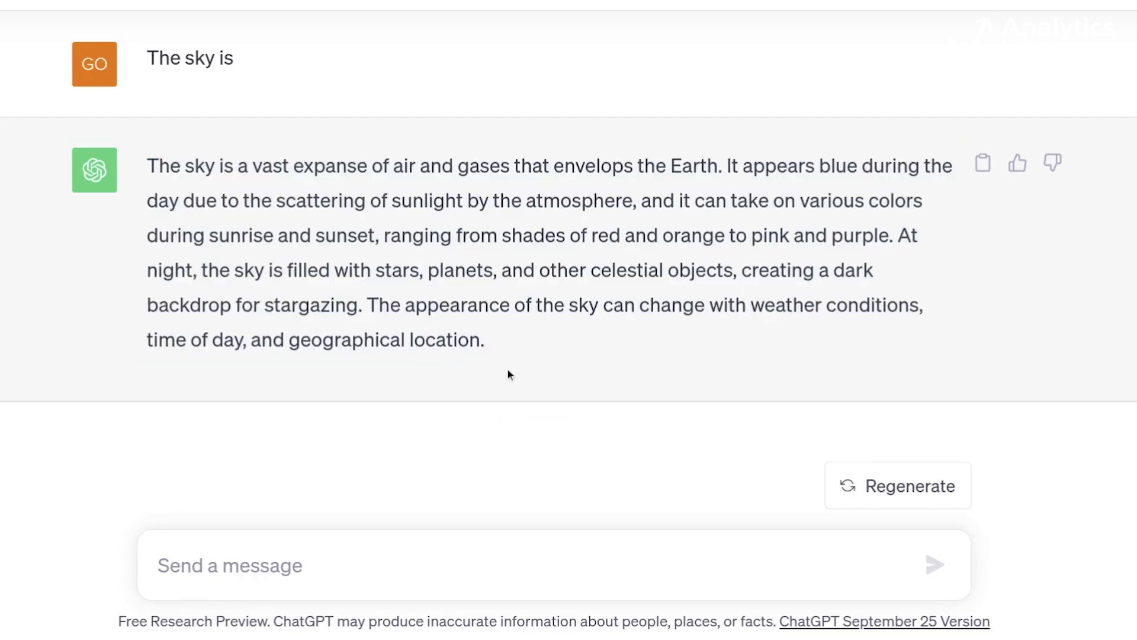
- Send 'Complete the sentence: The sky is' and select the new reply
left_click(472, 550)
type("Complete the sentence: The ")
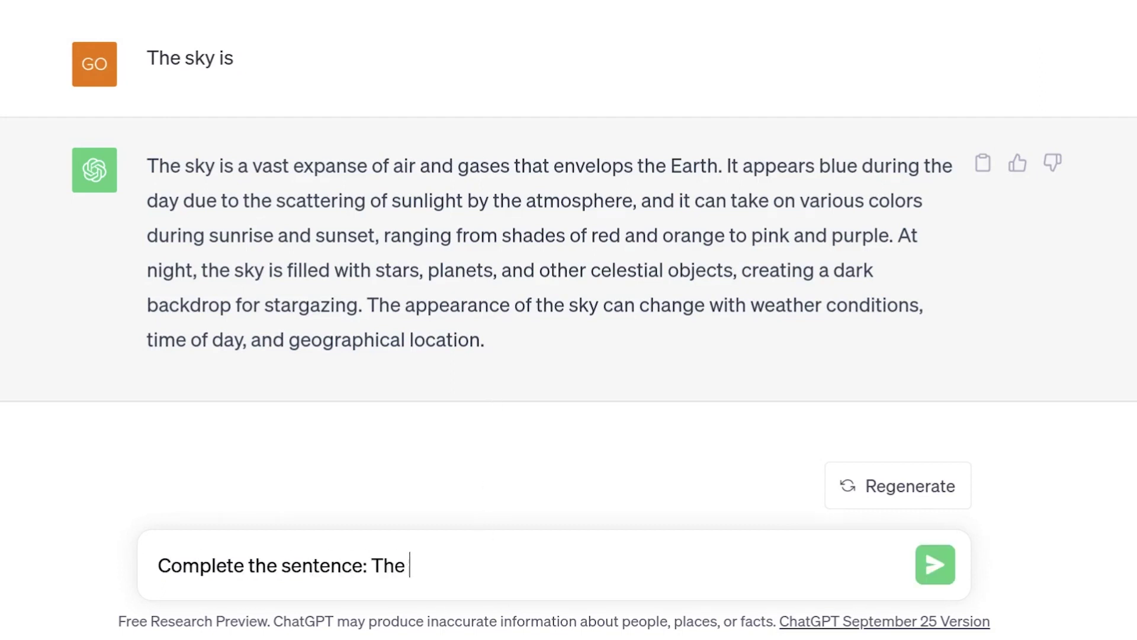
type("sky is")
key("Return")
left_click_drag(389, 349, 133, 309)
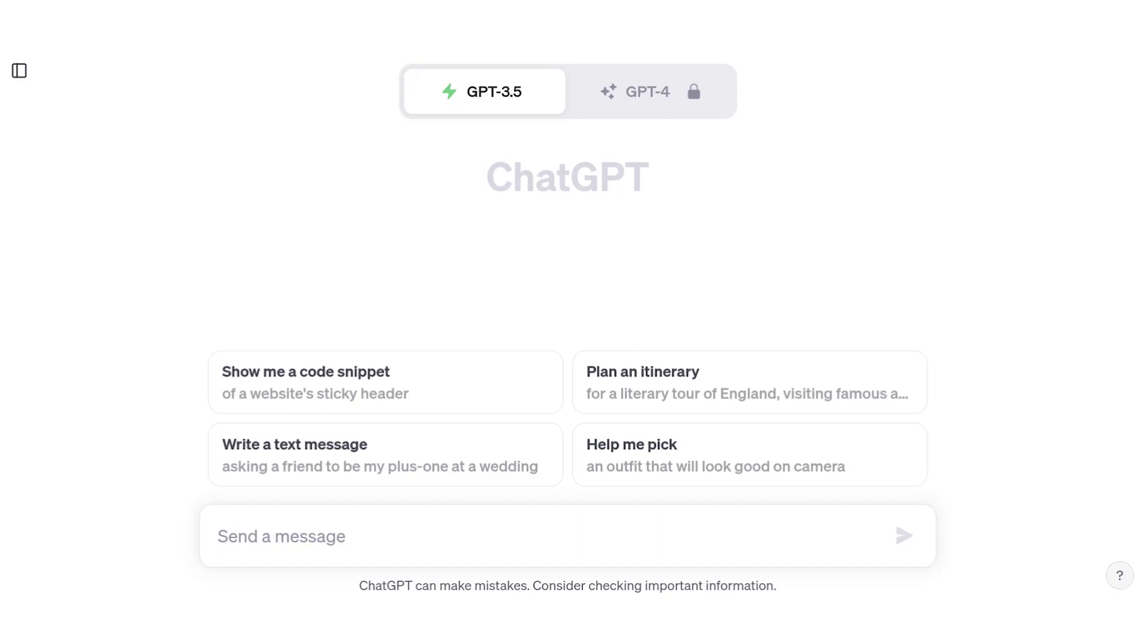
- Paste and send the one-sentence summary prompt with the Delhi and Momo text in triple backticks
type("Summarize the text delimited by triple backticks into a single sentence. Text: ```Delhi and Momo complement each other like bread and butter. Despite the fact that the metropolitan city is not historically linked with the popular cuisine, the inflow of people residing in the city has put Momo on the Delhi food map and has now become famous in every nook and corner.```")
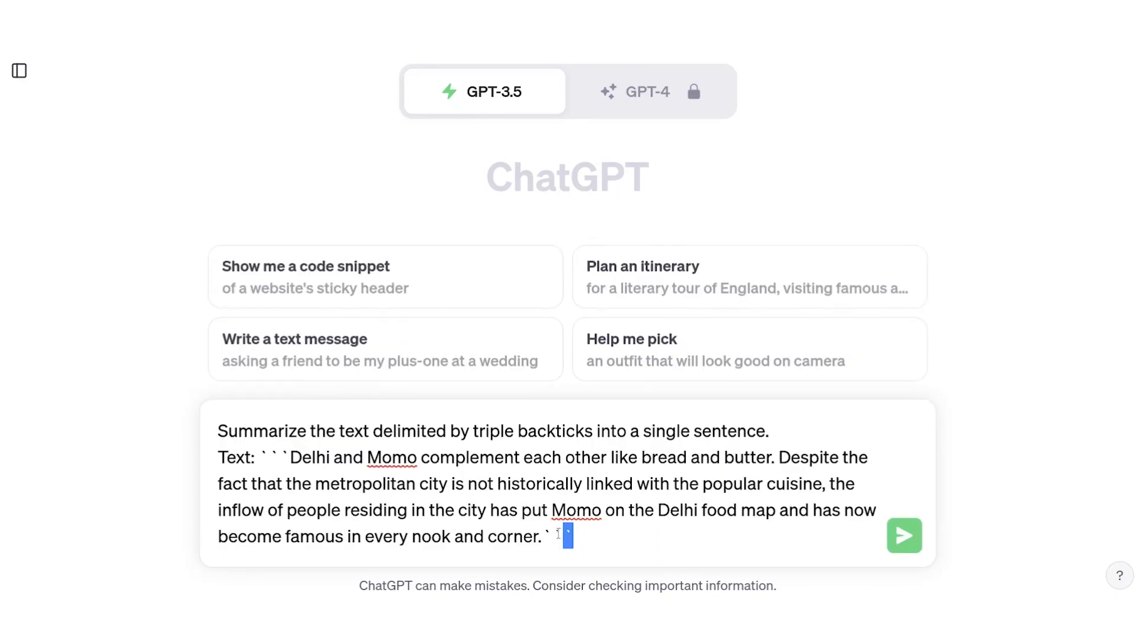
left_click_drag(220, 430, 703, 422)
left_click(774, 420)
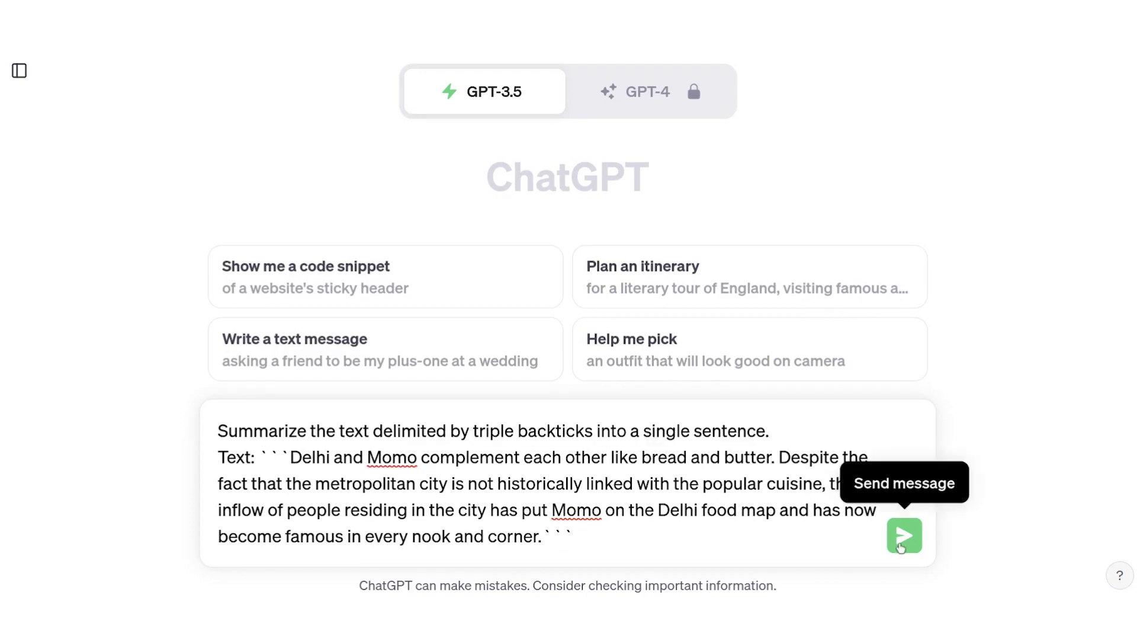
left_click(905, 535)
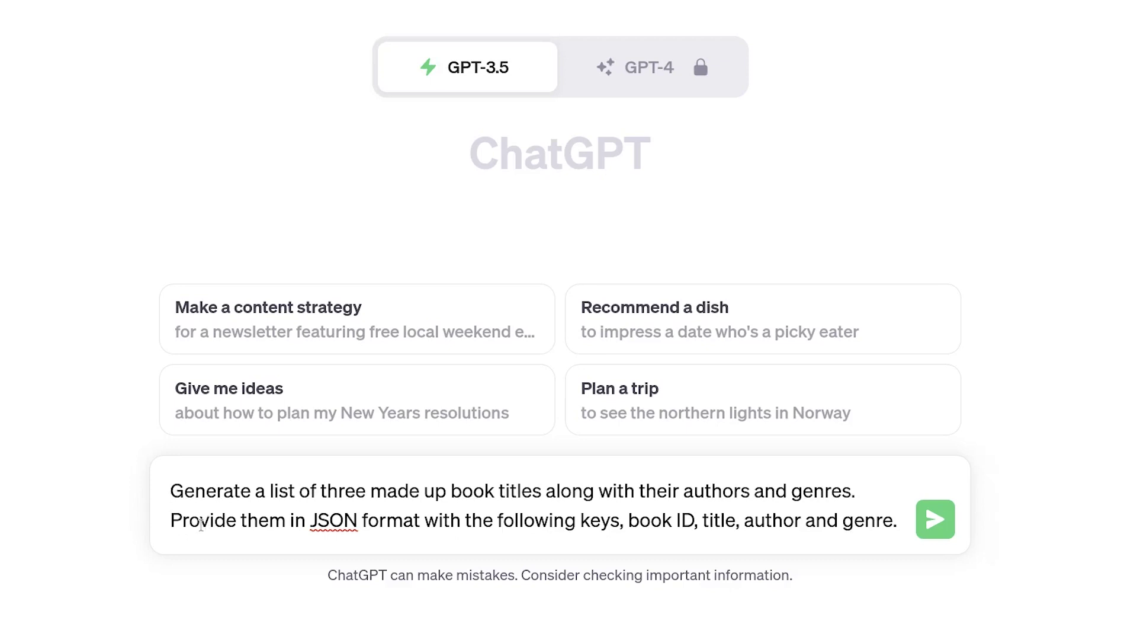
- Send the made-up book list prompt and review the JSON with book_id, title, author and genre
left_click_drag(171, 519, 681, 550)
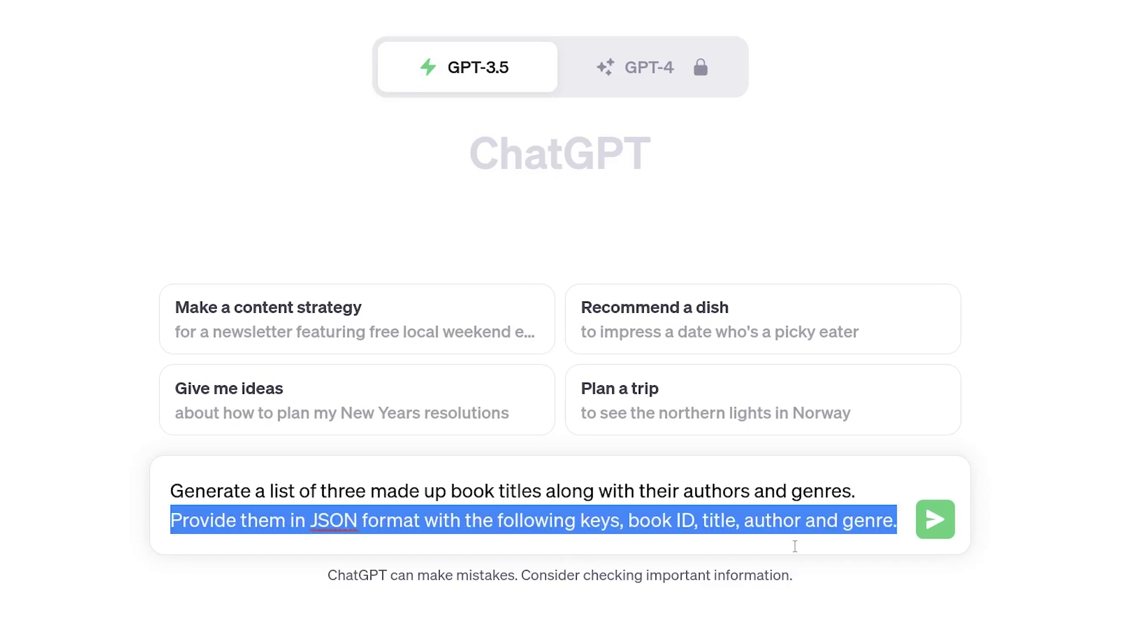
left_click(927, 525)
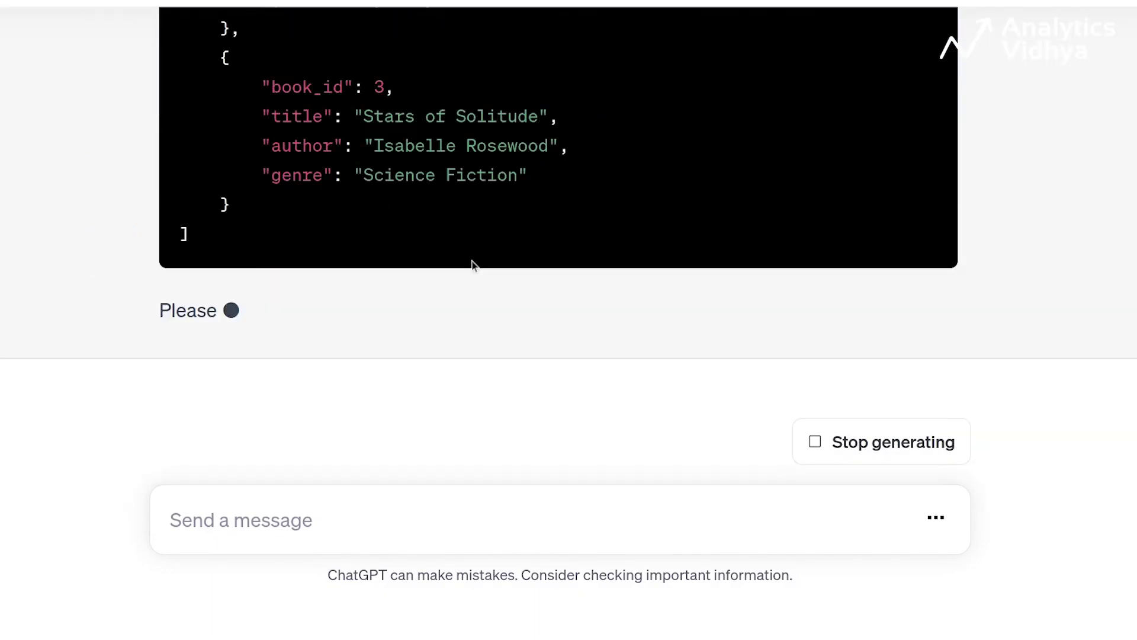
scroll(328, 282, "up", 15)
scroll(328, 281, "down", 15)
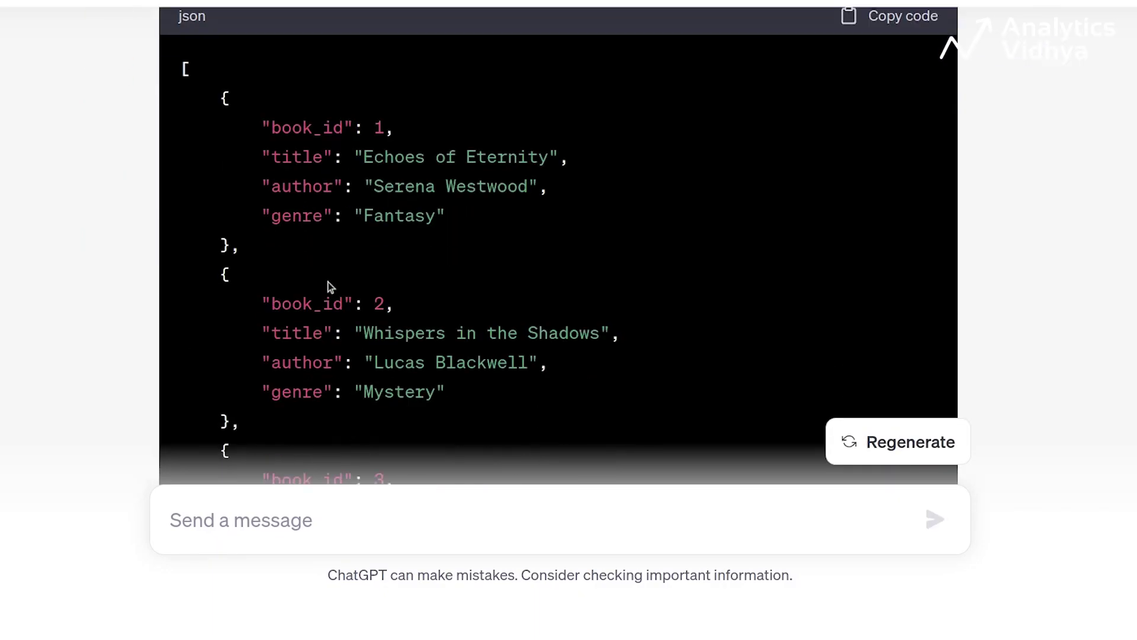
scroll(513, 283, "up", 2)
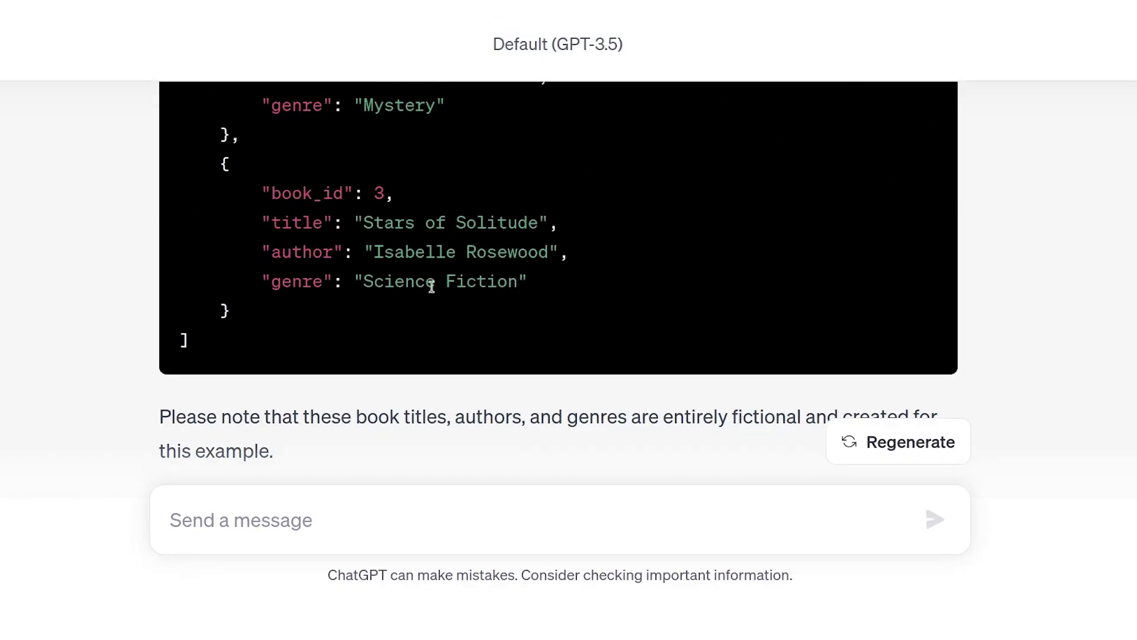
scroll(349, 201, "up", 4)
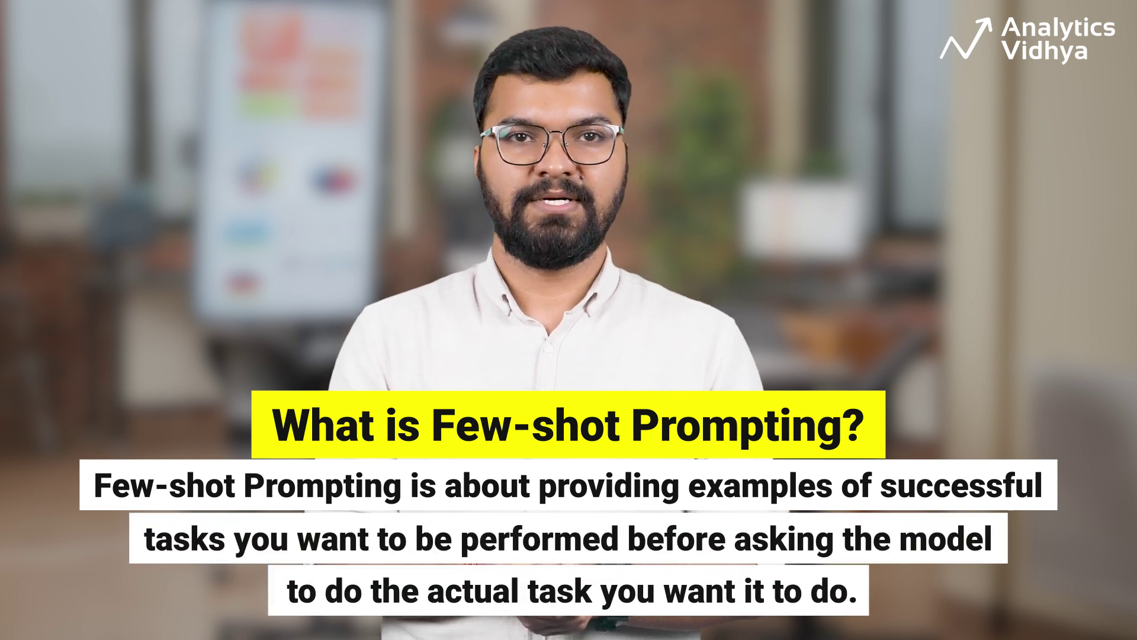
- Highlight the child and grandparent example dialogue in the pasted few-shot prompt
left_click_drag(296, 394, 508, 550)
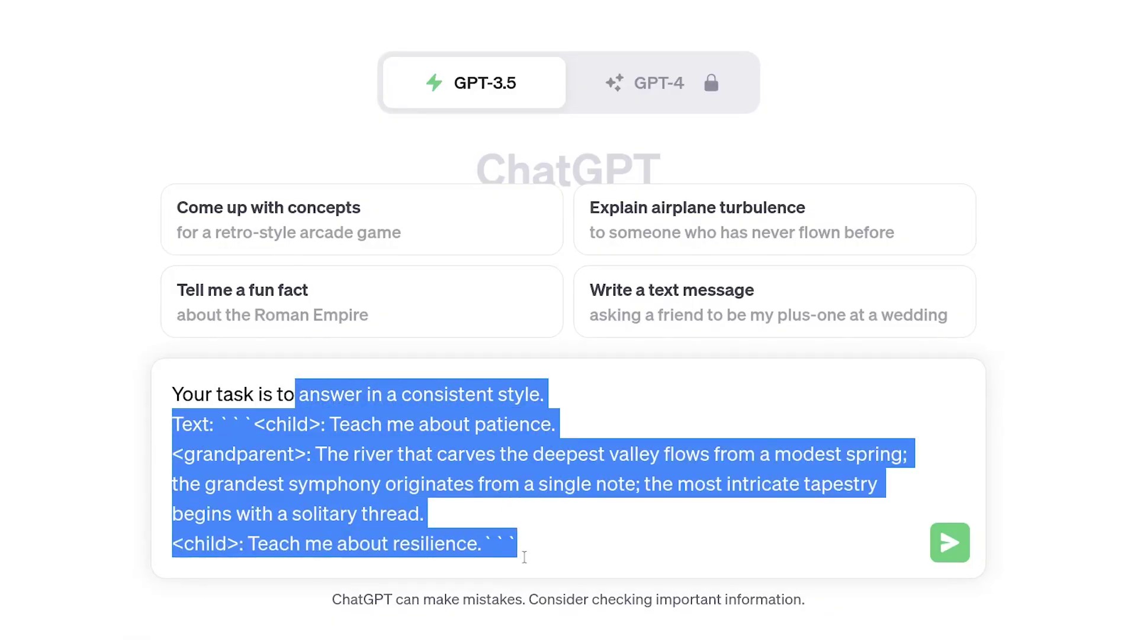
- Send the few-shot prompt and review the grandparent-style answer about resilience
left_click(531, 556)
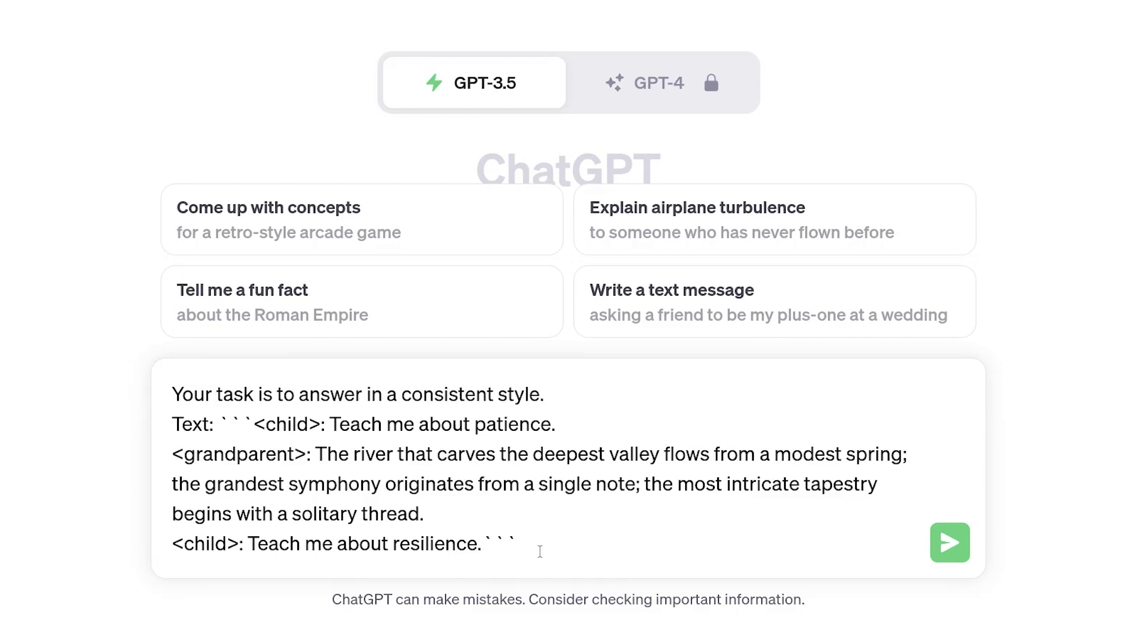
key("Return")
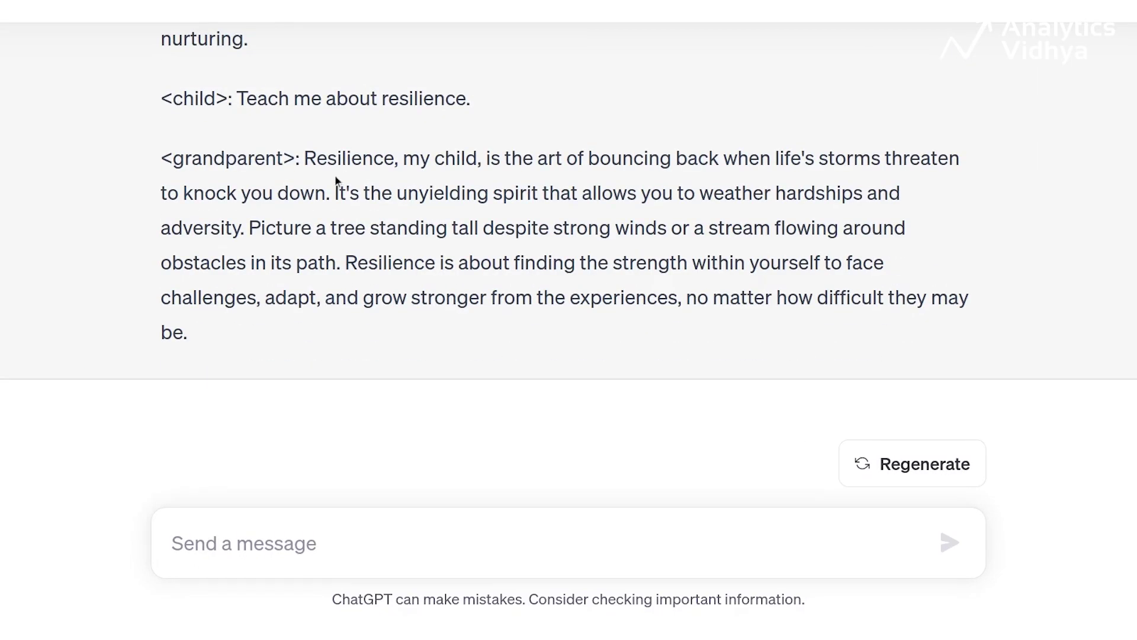
left_click_drag(317, 159, 533, 228)
left_click_drag(249, 228, 448, 332)
left_click(331, 235)
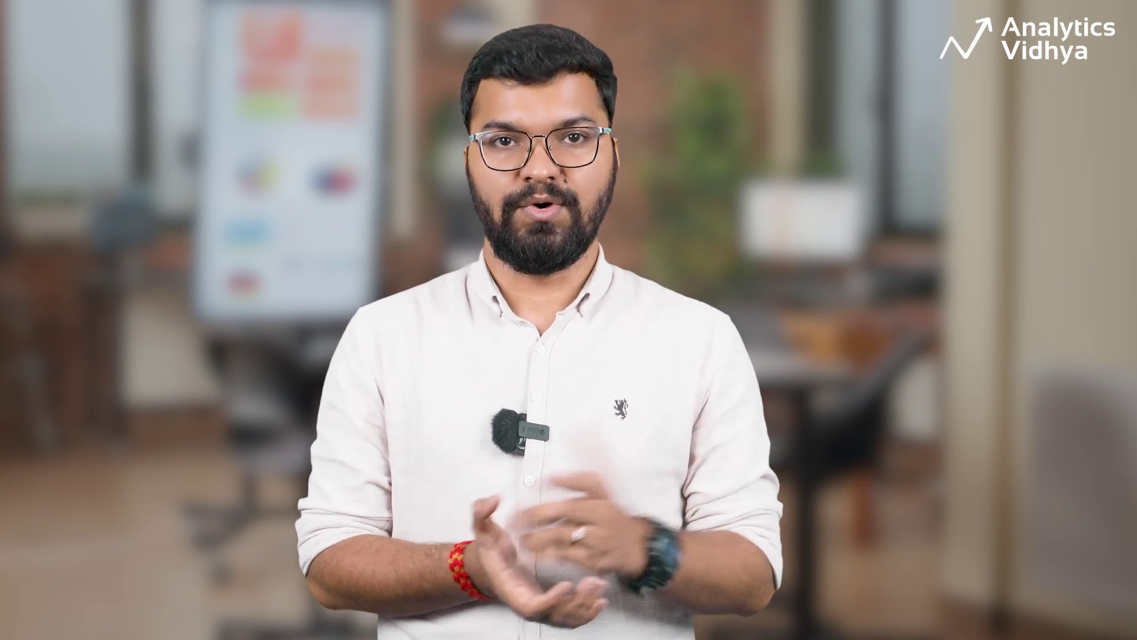
- Highlight the four numbered steps: summarize, translate to French, list names, output JSON
left_click_drag(581, 536, 207, 388)
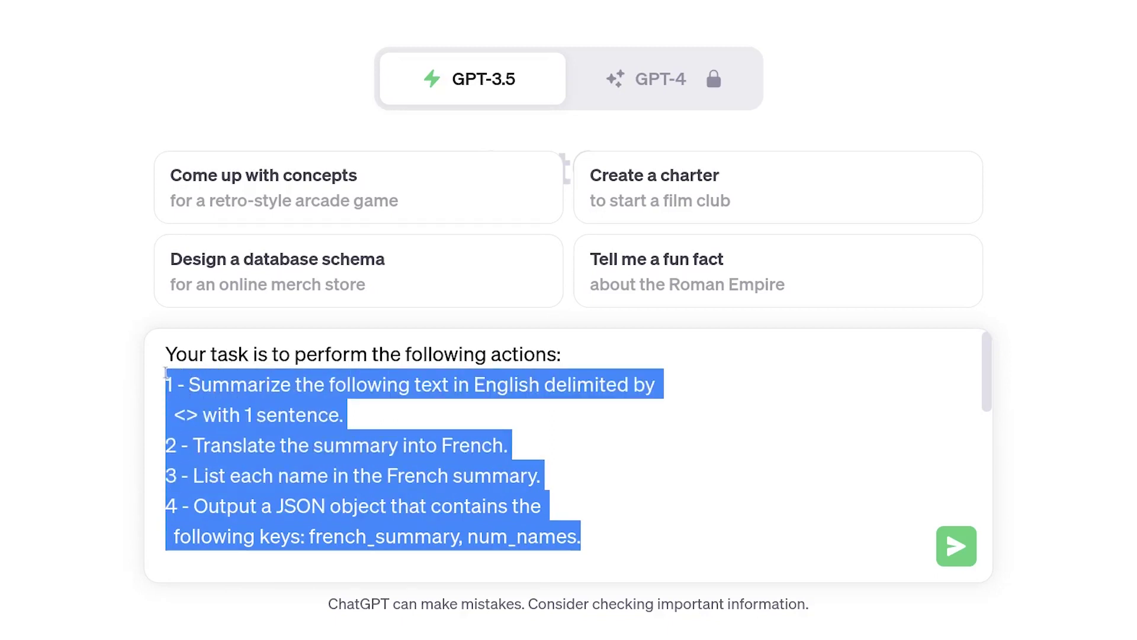
- Review the delimited story's final passage, then send the four-step prompt
left_click(355, 442)
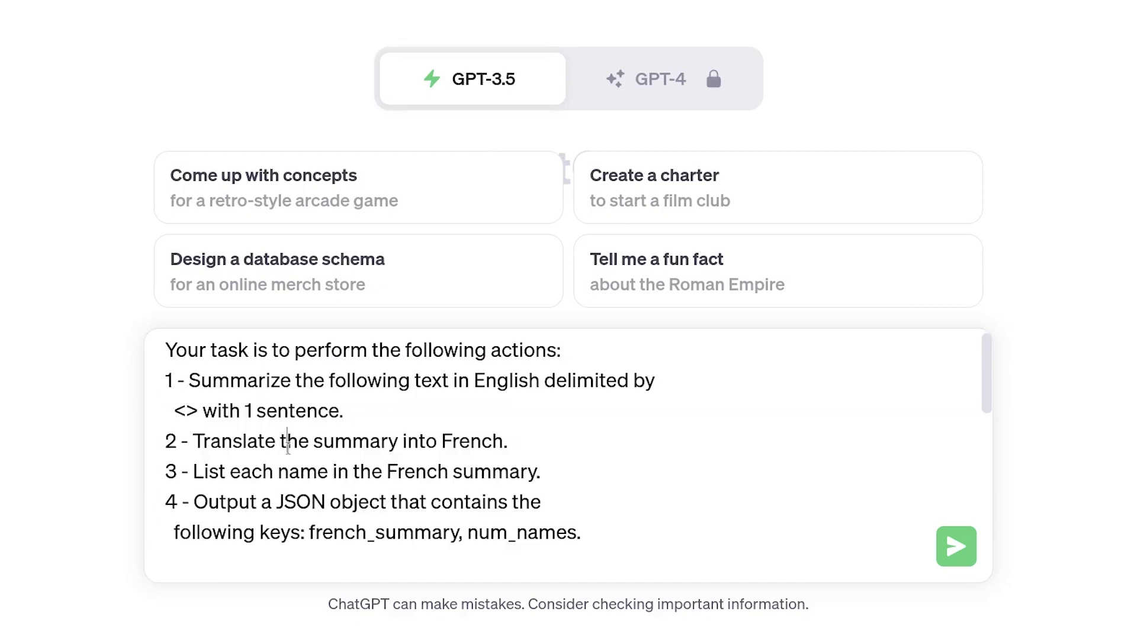
scroll(288, 449, "down", 5)
left_click_drag(471, 546, 230, 327)
left_click(230, 332)
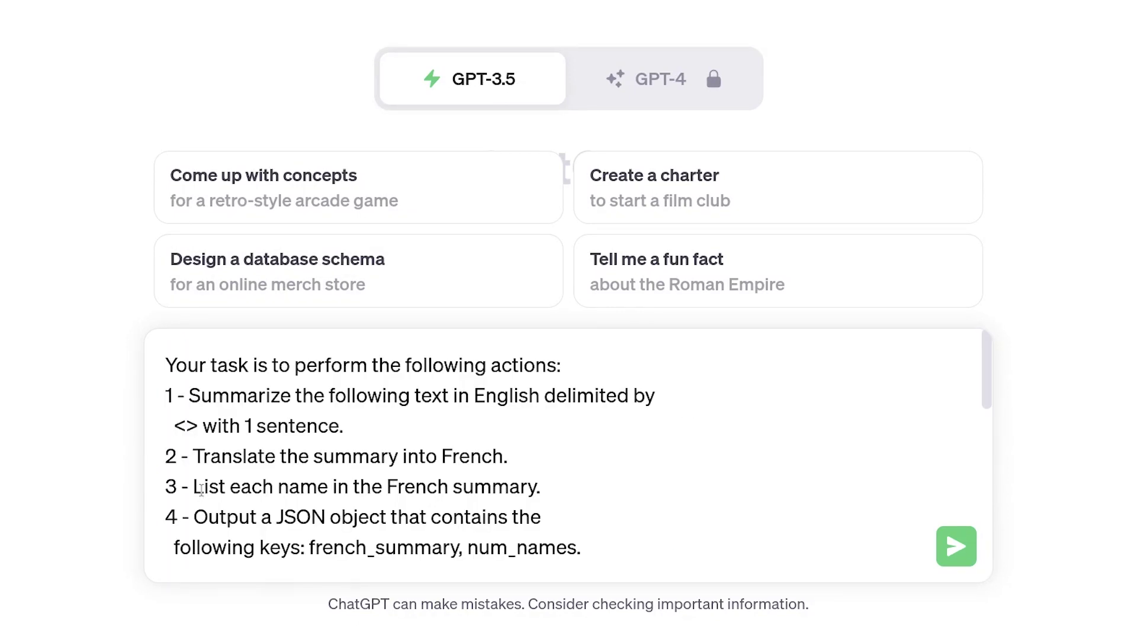
key("Return")
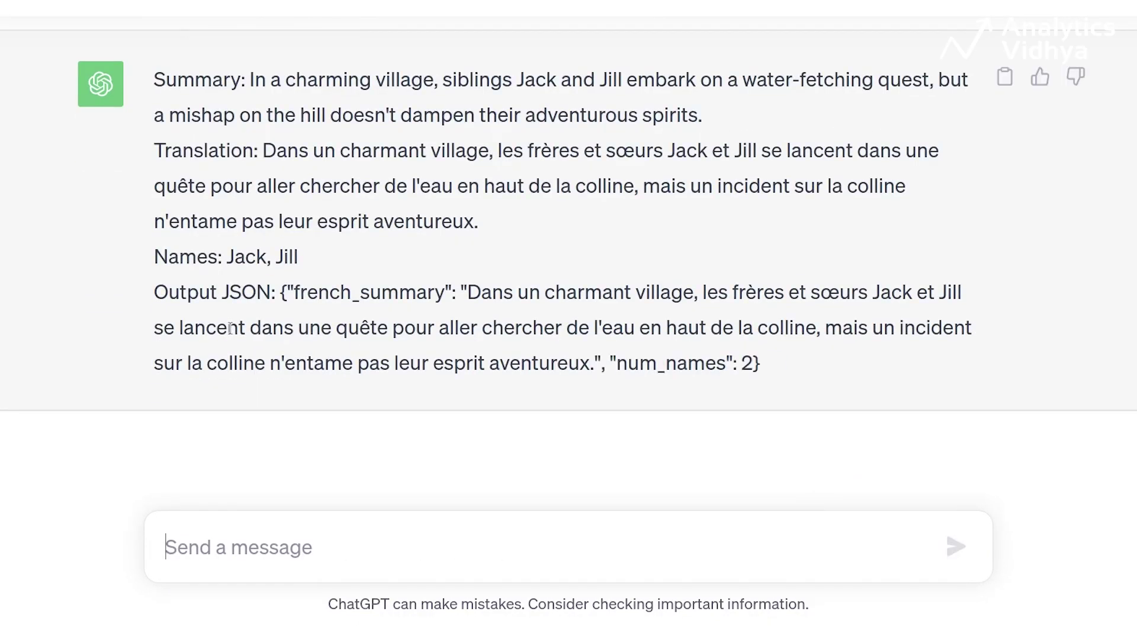
- Review the summary, French translation, names Jack and Jill, and JSON with num_names 2
scroll(178, 237, "up", 2)
left_click_drag(155, 194, 712, 240)
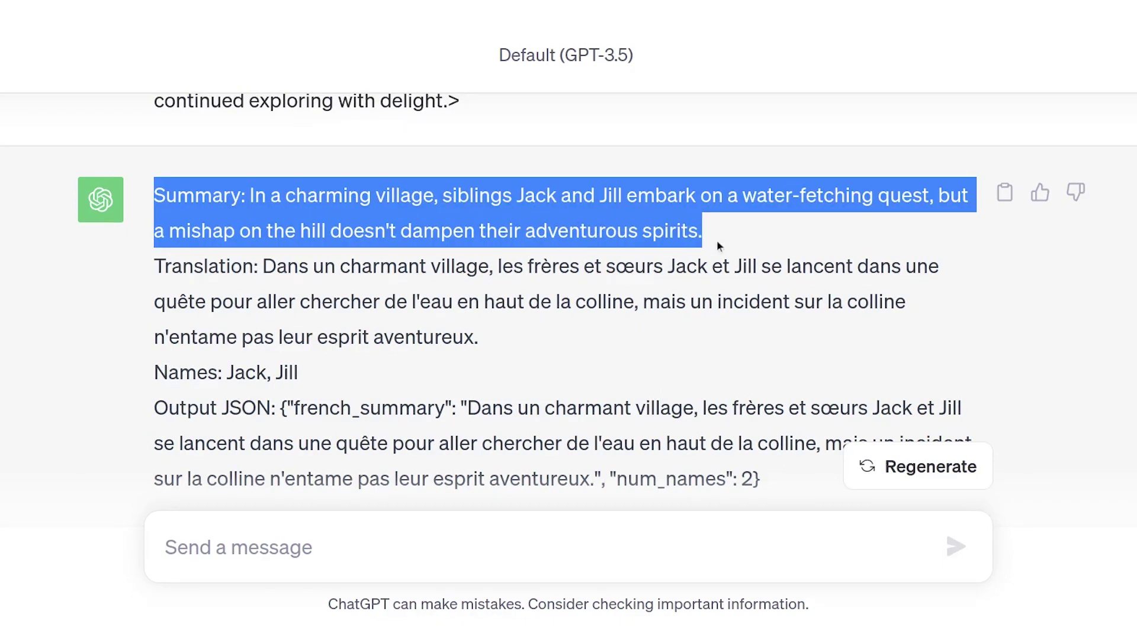
left_click_drag(510, 352, 148, 274)
scroll(147, 276, "down", 2)
left_click_drag(157, 230, 314, 247)
left_click(313, 247)
left_click_drag(152, 262, 794, 348)
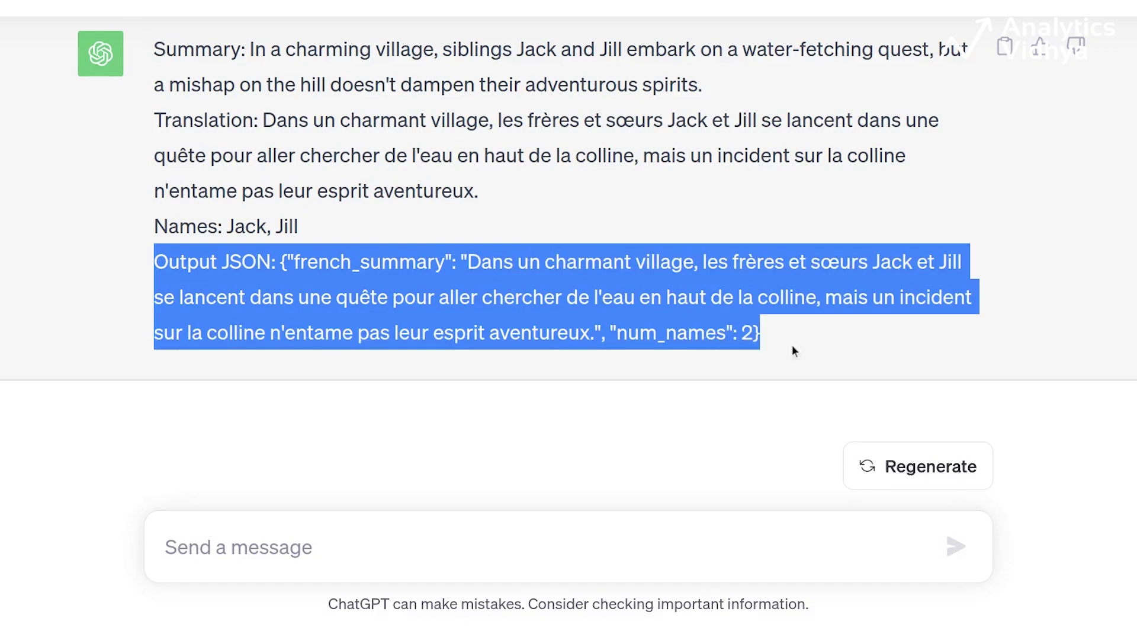